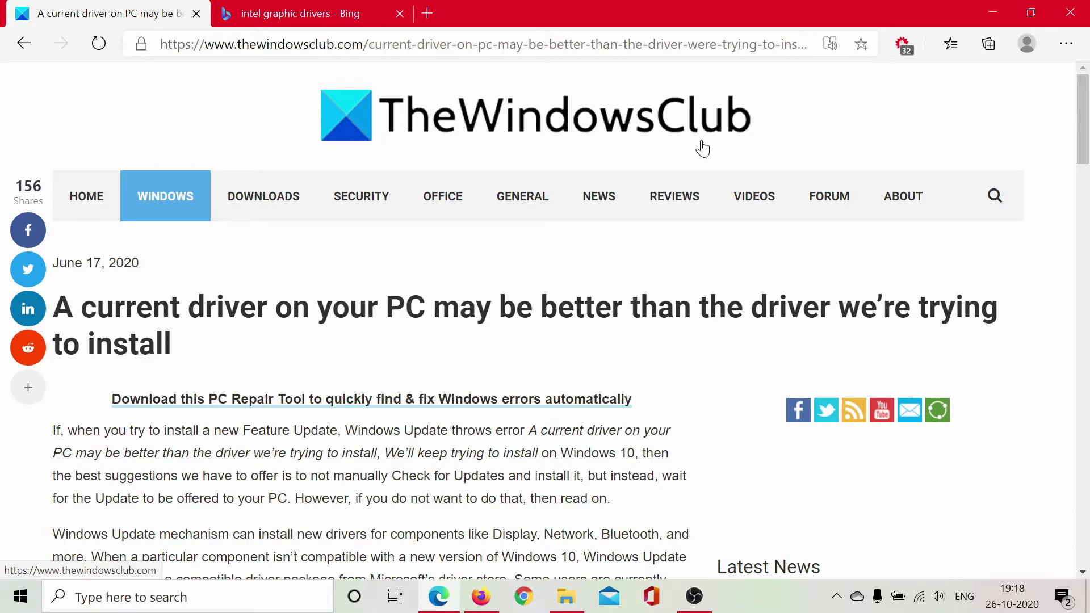
Step: Bring the eight-solution list into view and highlight the first fix, then the Run Windows Update Troubleshooter fix
{"action": "scroll", "coordinate": [493, 350], "scroll_direction": "down", "scroll_amount": 8}
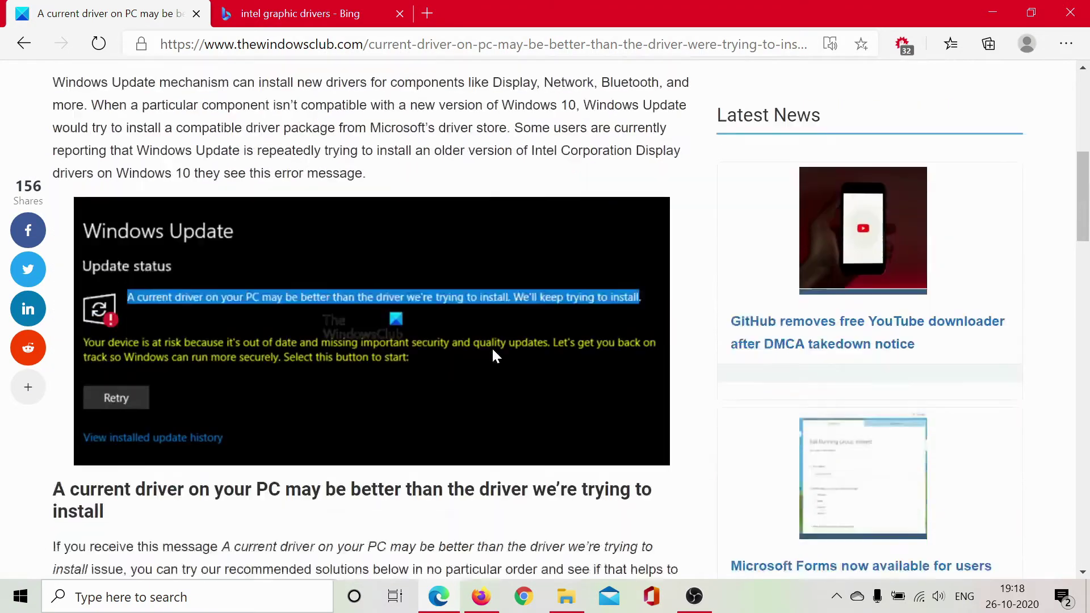
{"action": "scroll", "coordinate": [493, 351], "scroll_direction": "down", "scroll_amount": 7}
{"action": "scroll", "coordinate": [493, 350], "scroll_direction": "up", "scroll_amount": 7}
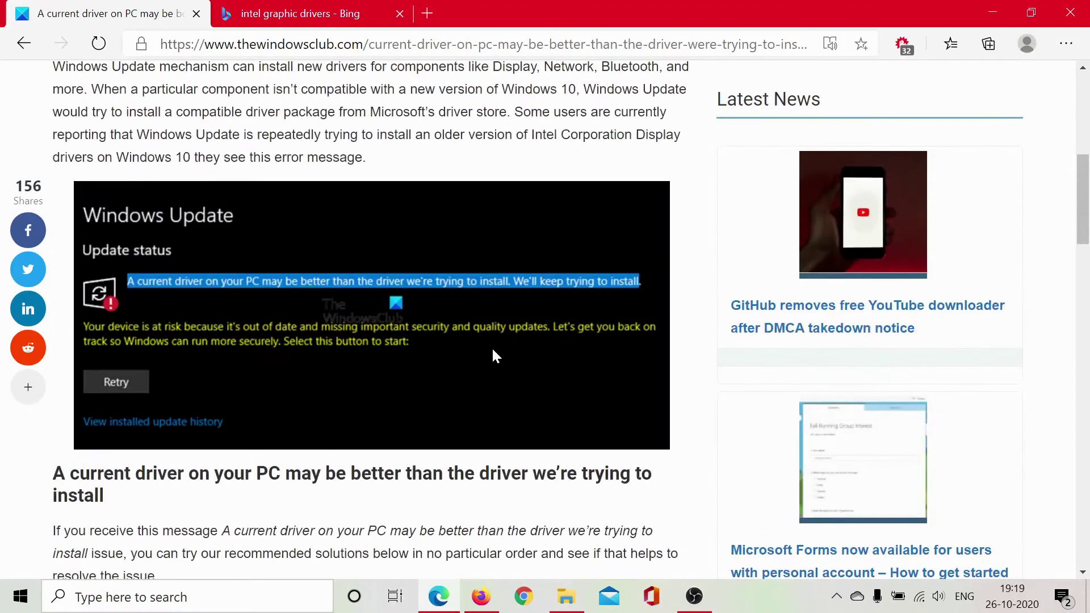
{"action": "scroll", "coordinate": [493, 355], "scroll_direction": "down", "scroll_amount": 7}
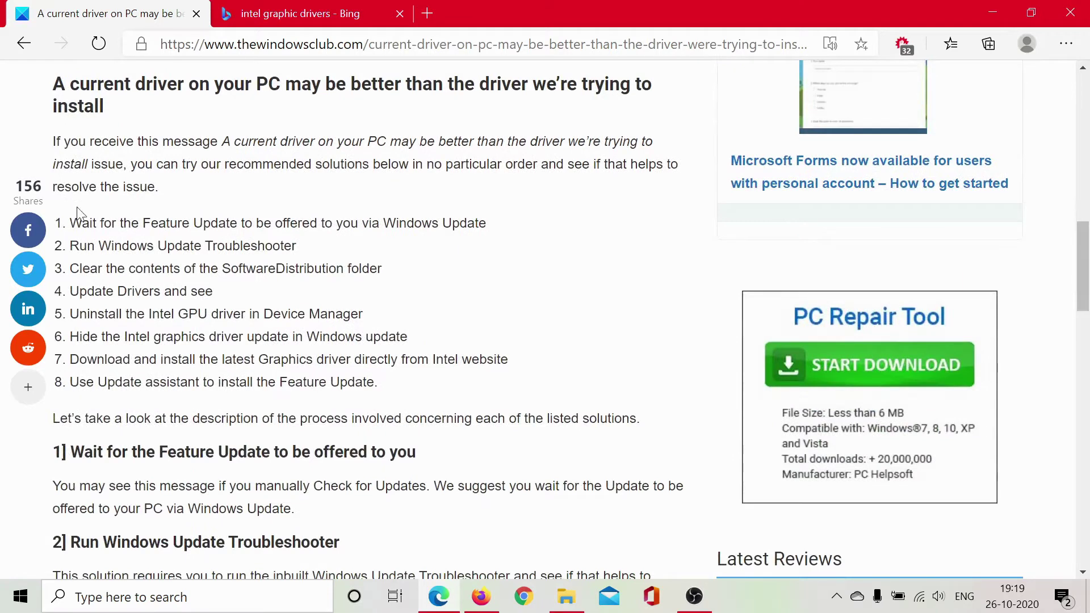
{"action": "left_click_drag", "start_coordinate": [70, 223], "coordinate": [502, 230]}
{"action": "left_click", "coordinate": [496, 230]}
{"action": "left_click_drag", "start_coordinate": [70, 245], "coordinate": [305, 245]}
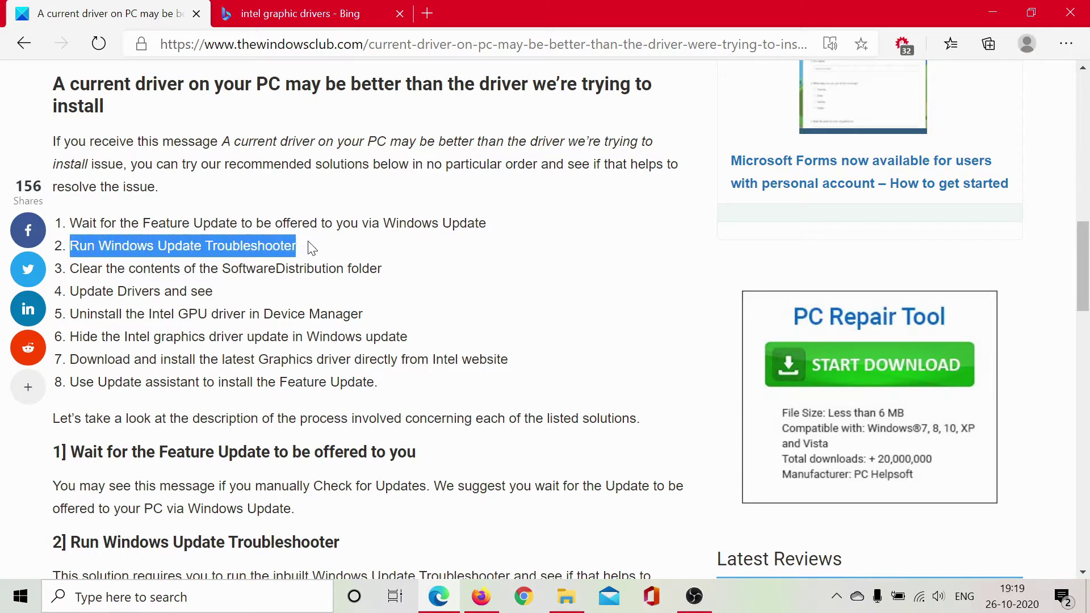
{"action": "left_click", "coordinate": [341, 254]}
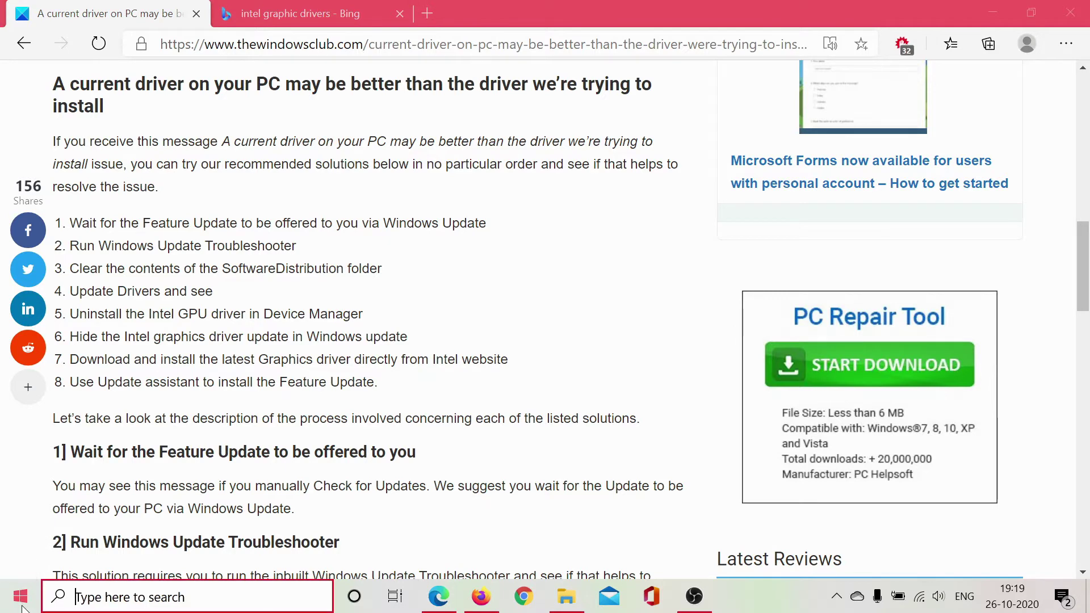
{"action": "left_click", "coordinate": [23, 584]}
{"action": "mouse_move", "coordinate": [68, 521]}
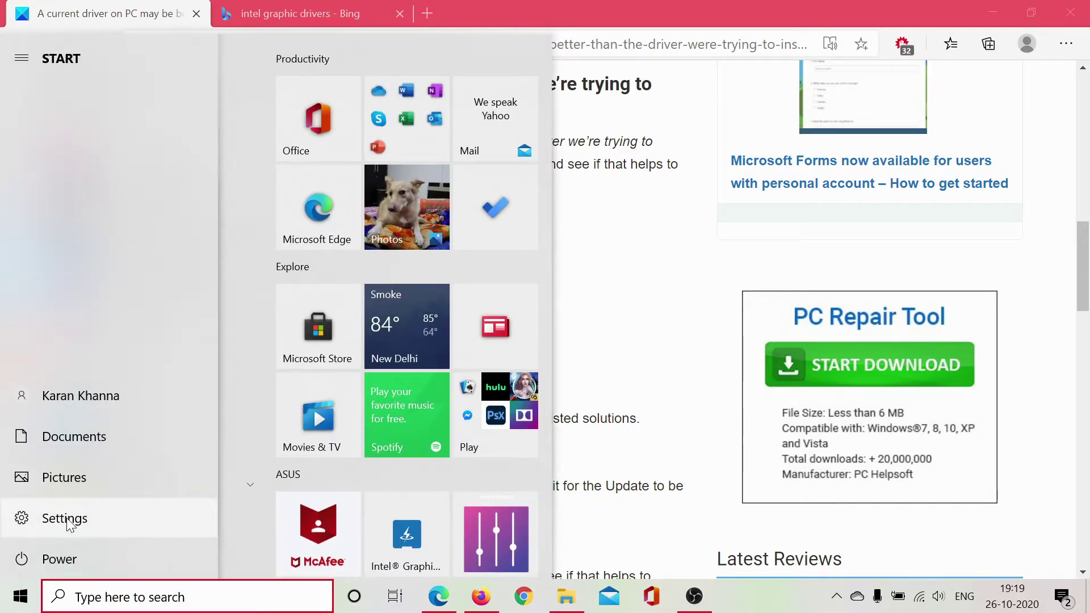
{"action": "left_click", "coordinate": [64, 519]}
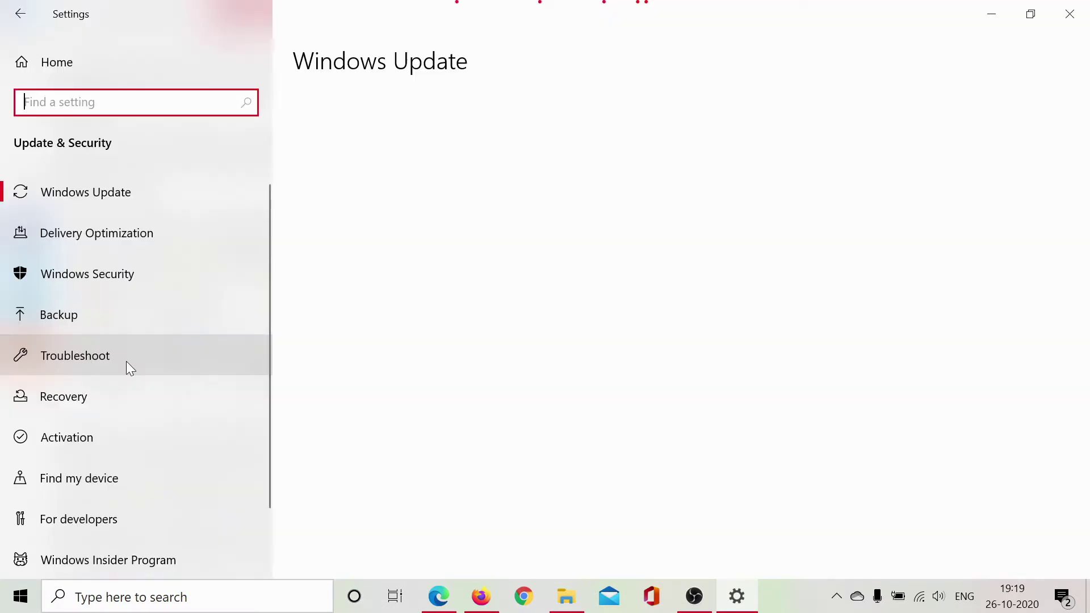
{"action": "left_click", "coordinate": [129, 367]}
{"action": "left_click", "coordinate": [388, 449]}
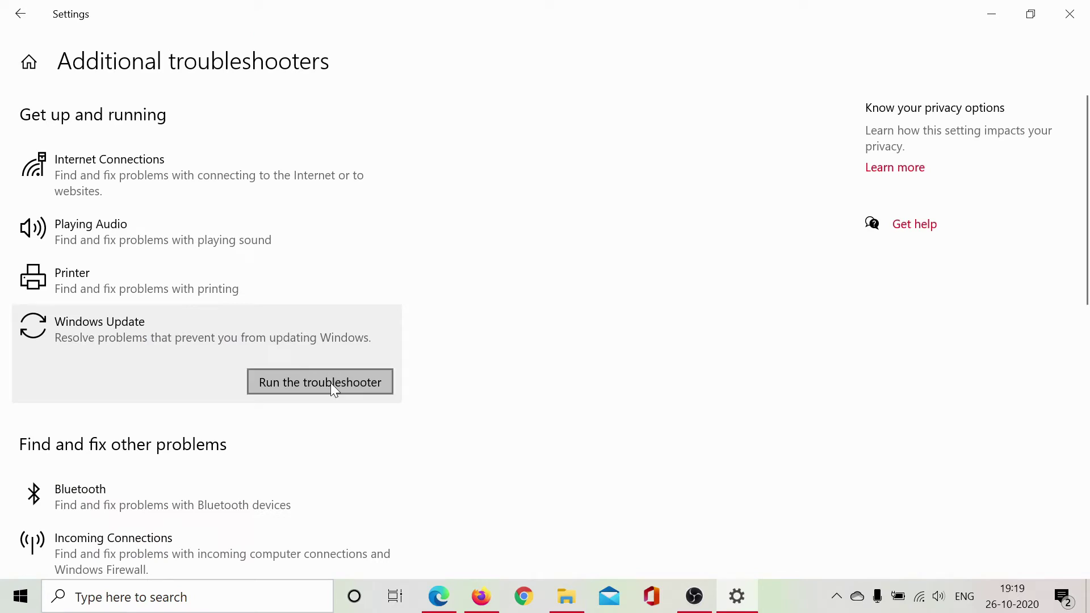
{"action": "left_click", "coordinate": [1071, 18]}
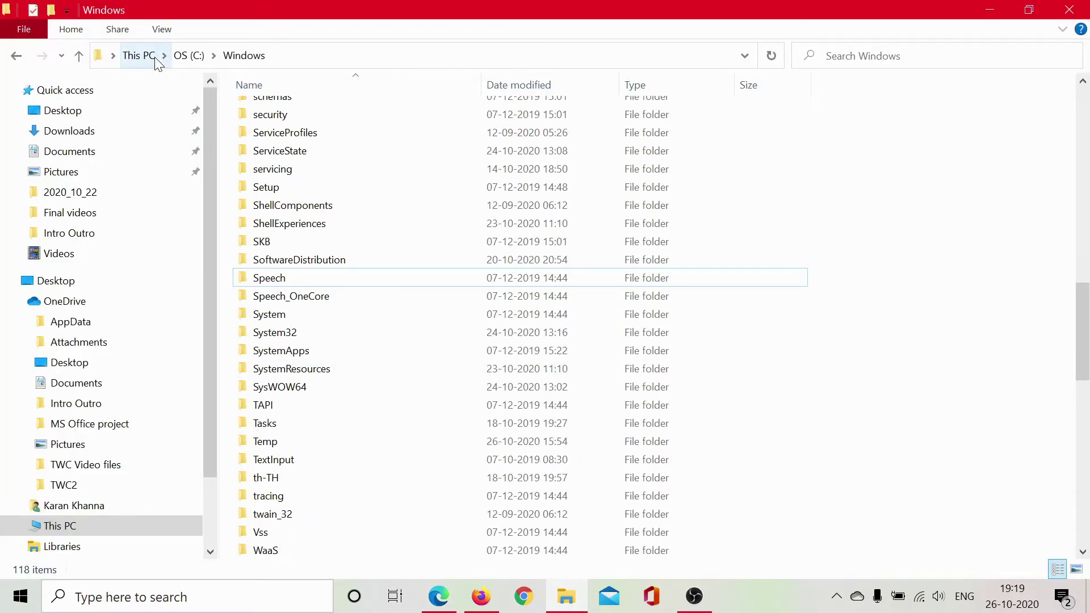
Step: Go to OS (C:) > Windows > SoftwareDistribution, select all five items, and return to Edge
{"action": "left_click", "coordinate": [142, 57]}
{"action": "left_click", "coordinate": [347, 306]}
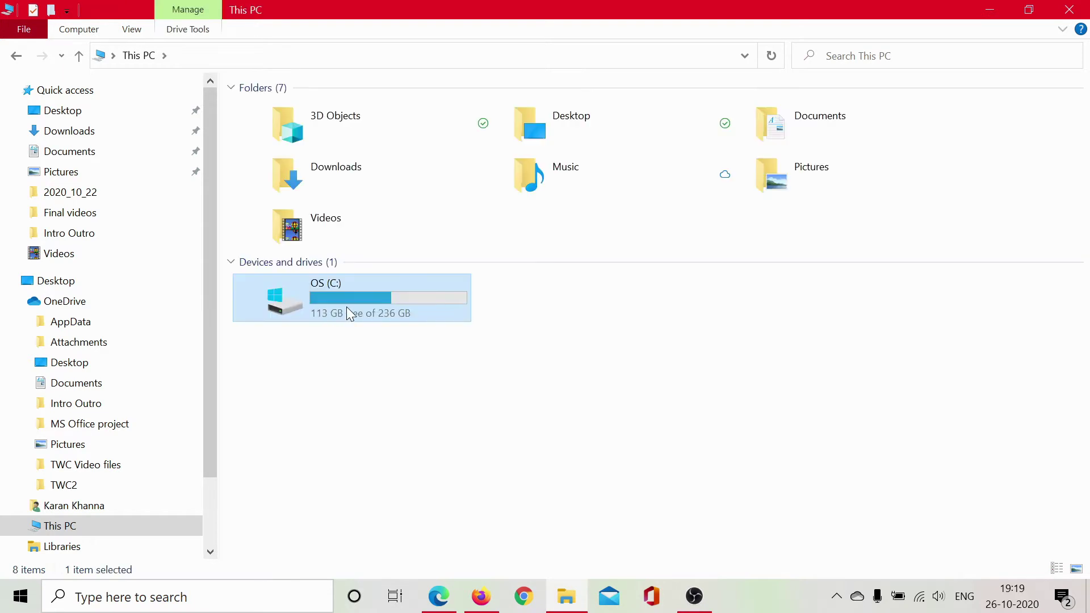
{"action": "double_click", "coordinate": [347, 294]}
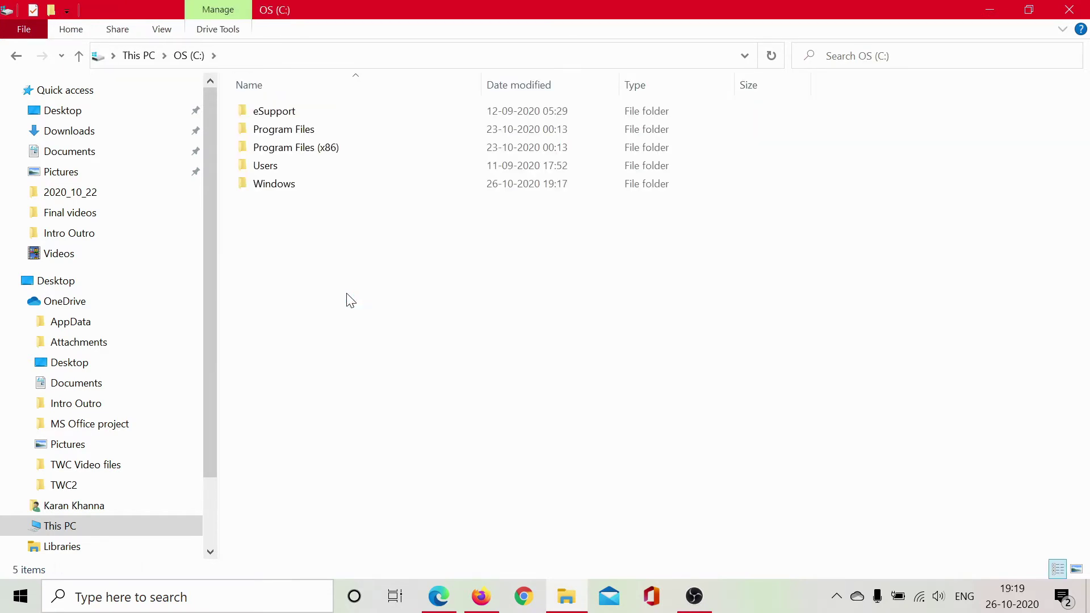
{"action": "double_click", "coordinate": [273, 185]}
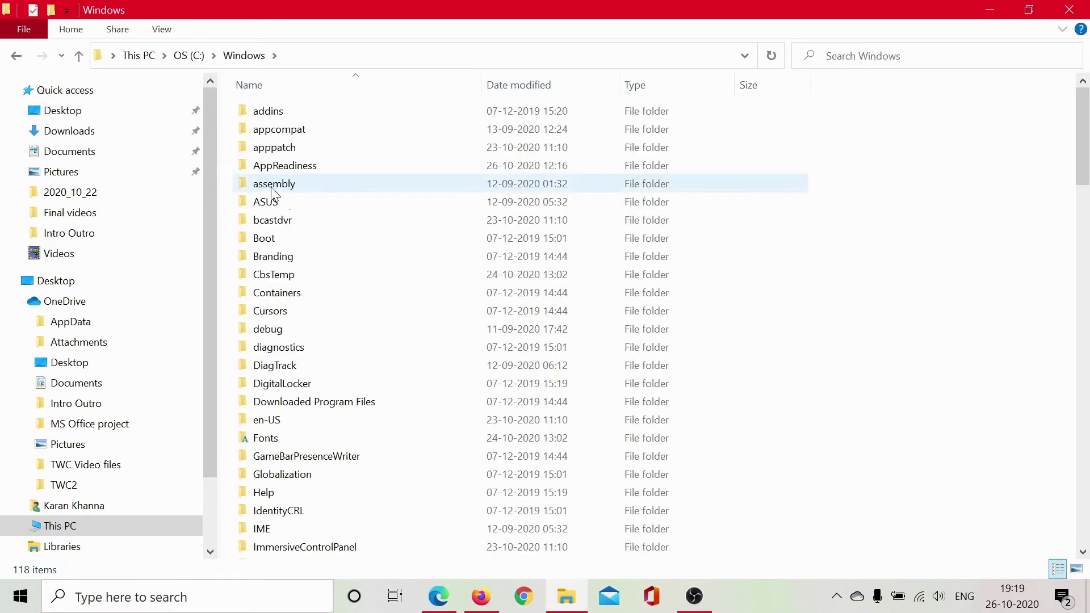
{"action": "scroll", "coordinate": [364, 278], "scroll_direction": "down", "scroll_amount": 2}
{"action": "scroll", "coordinate": [366, 282], "scroll_direction": "down", "scroll_amount": 11}
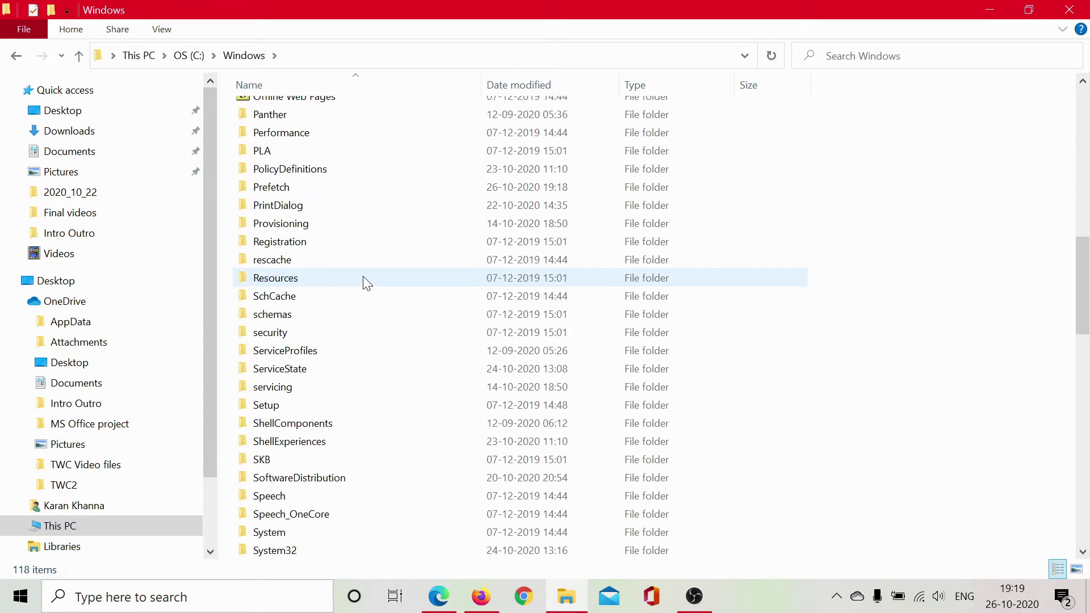
{"action": "double_click", "coordinate": [336, 478]}
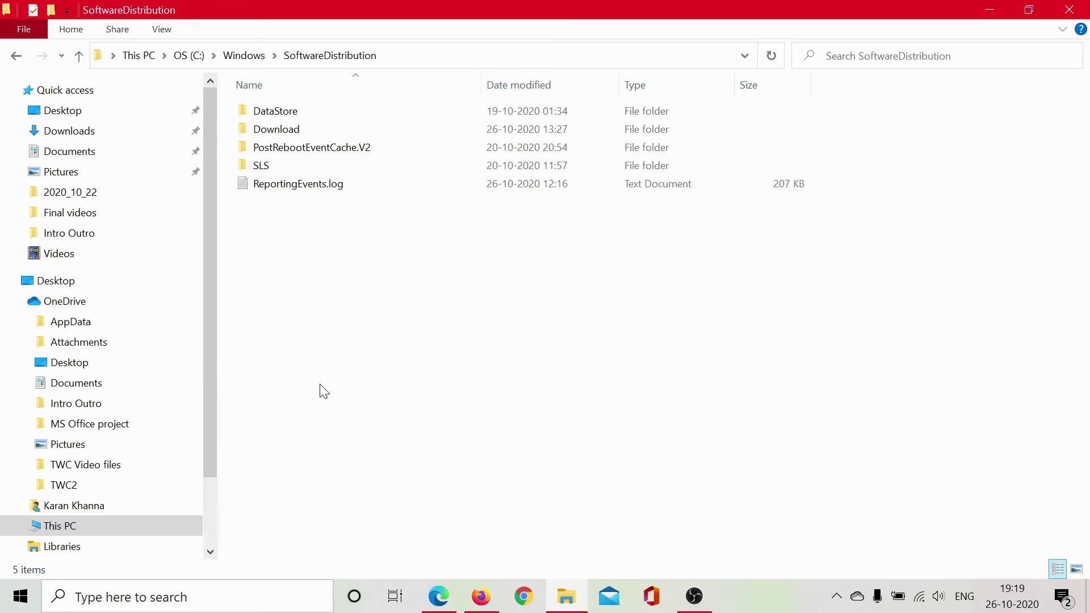
{"action": "left_click_drag", "start_coordinate": [323, 268], "coordinate": [263, 97]}
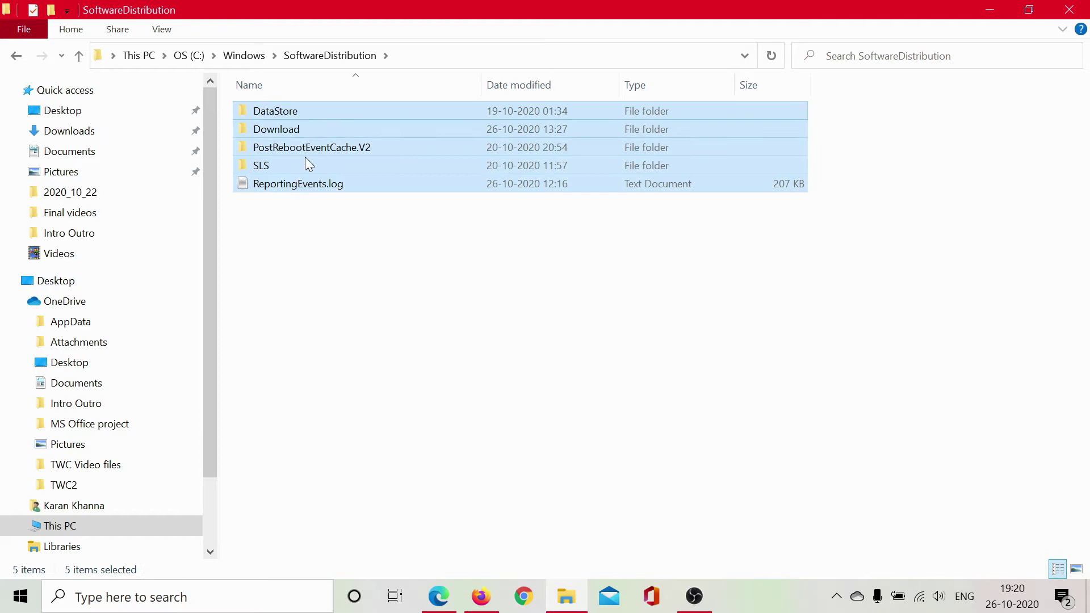
{"action": "left_click", "coordinate": [439, 596]}
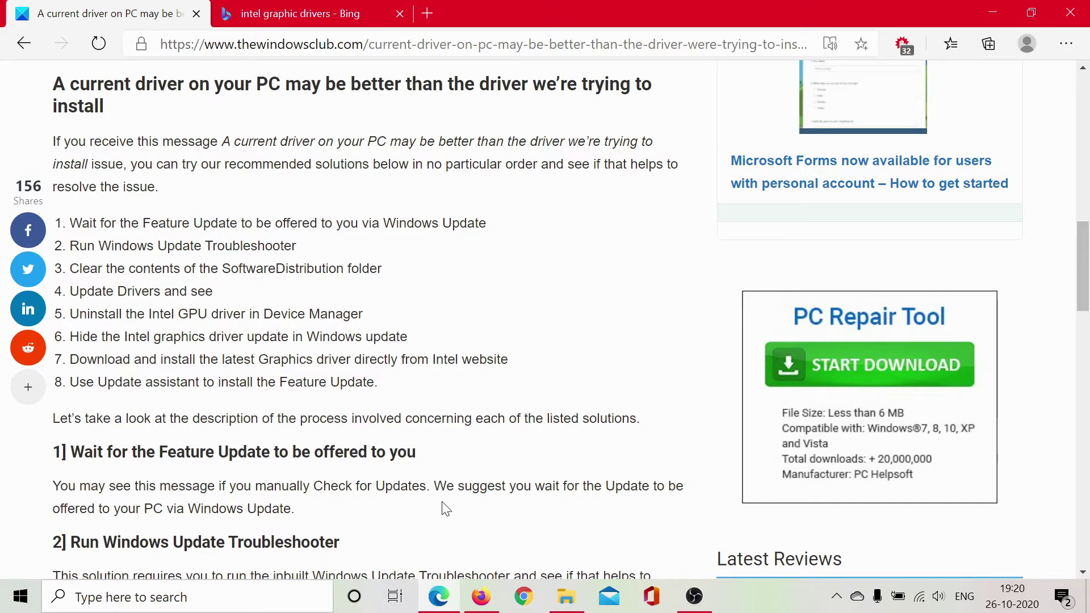
Step: Open the 'update your drivers' link in a new tab and highlight the section 5 Intel GPU heading
{"action": "scroll", "coordinate": [446, 508], "scroll_direction": "down", "scroll_amount": 10}
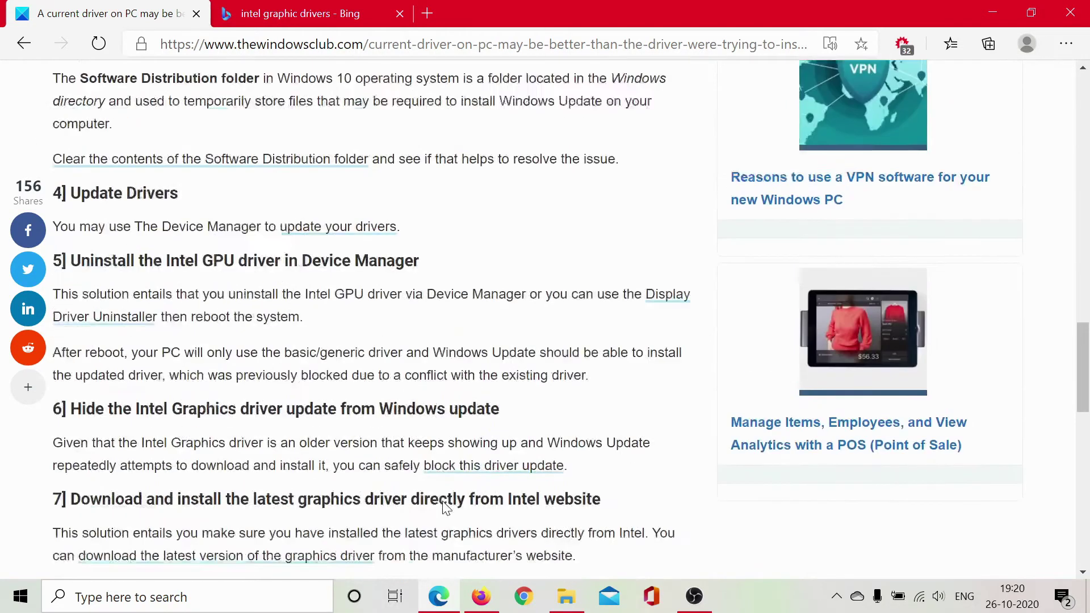
{"action": "scroll", "coordinate": [446, 508], "scroll_direction": "up", "scroll_amount": 1}
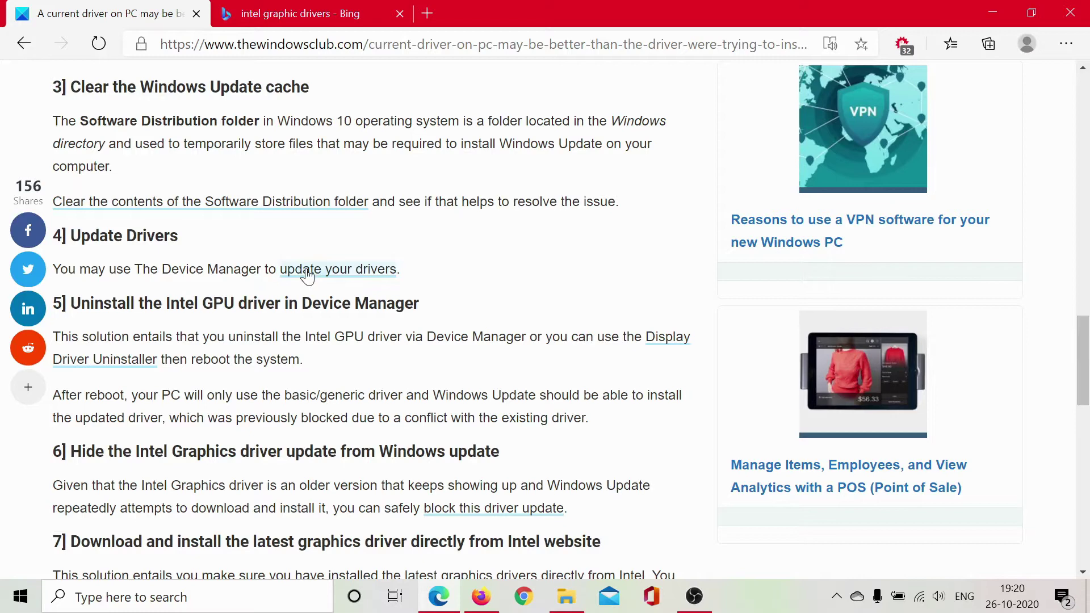
{"action": "right_click", "coordinate": [356, 275]}
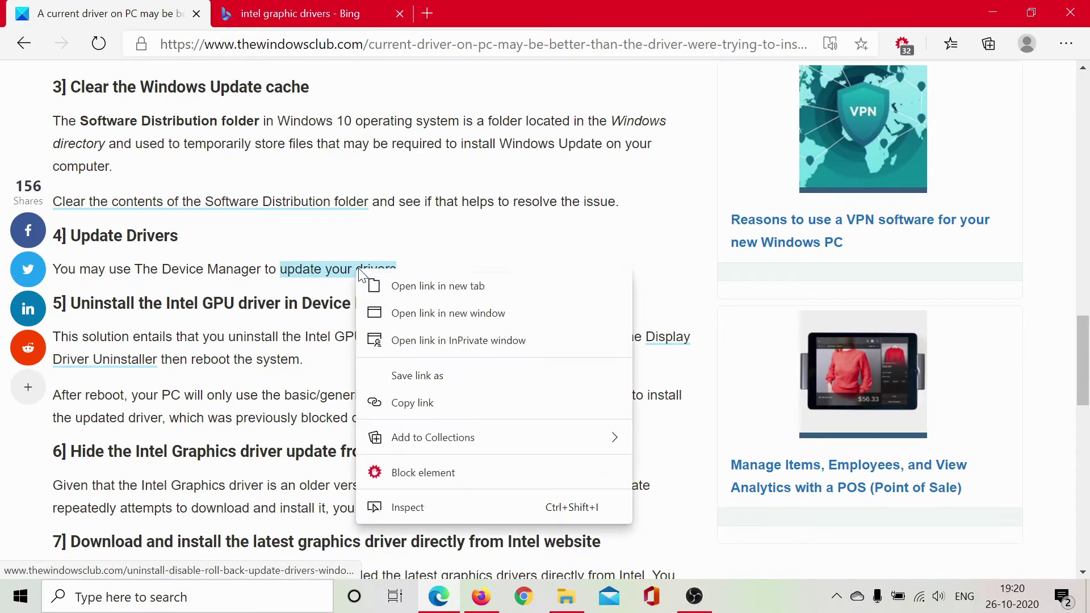
{"action": "left_click", "coordinate": [411, 286]}
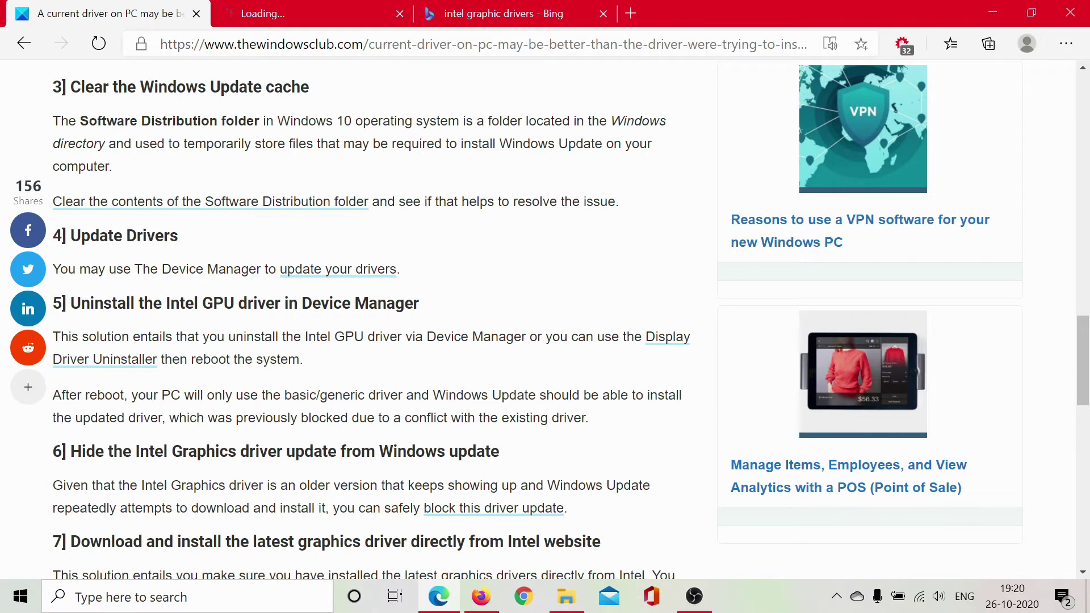
{"action": "left_click_drag", "start_coordinate": [62, 303], "coordinate": [419, 304]}
{"action": "left_click", "coordinate": [386, 333]}
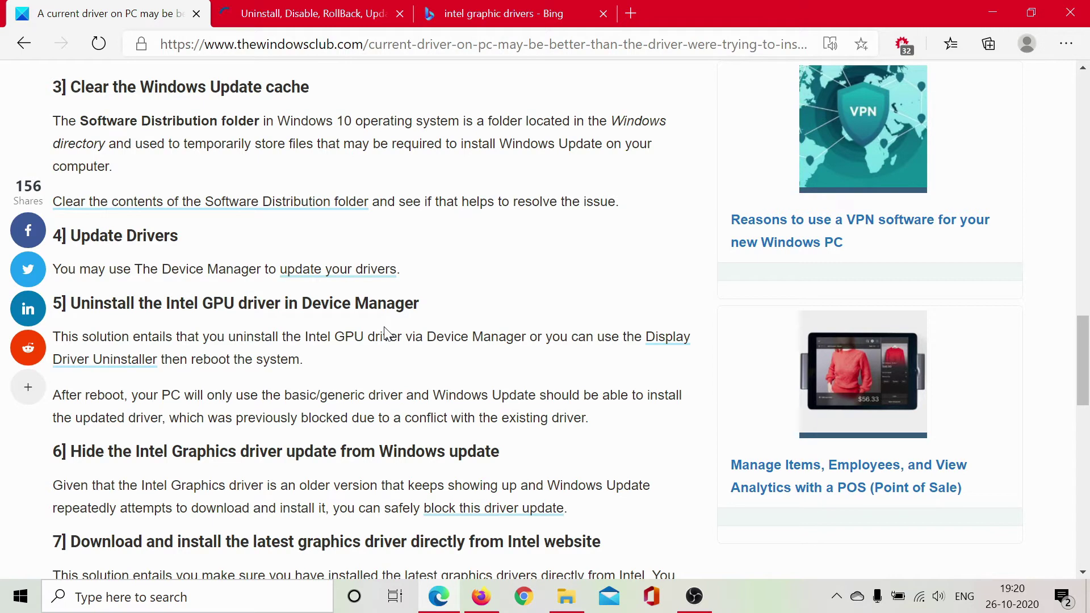
{"action": "key", "text": "super+r"}
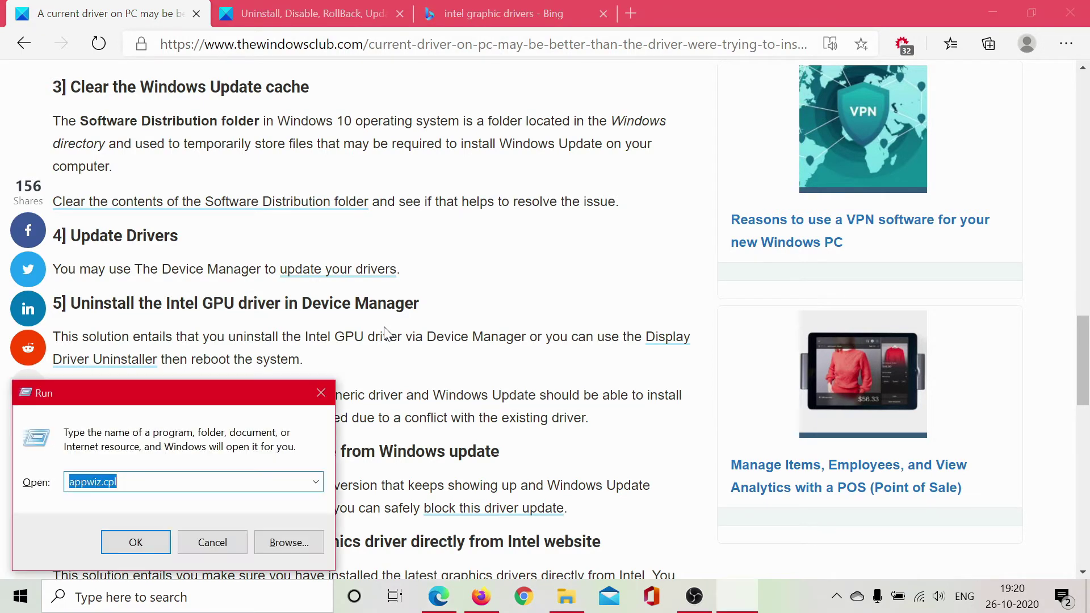
{"action": "type", "text": "dev"}
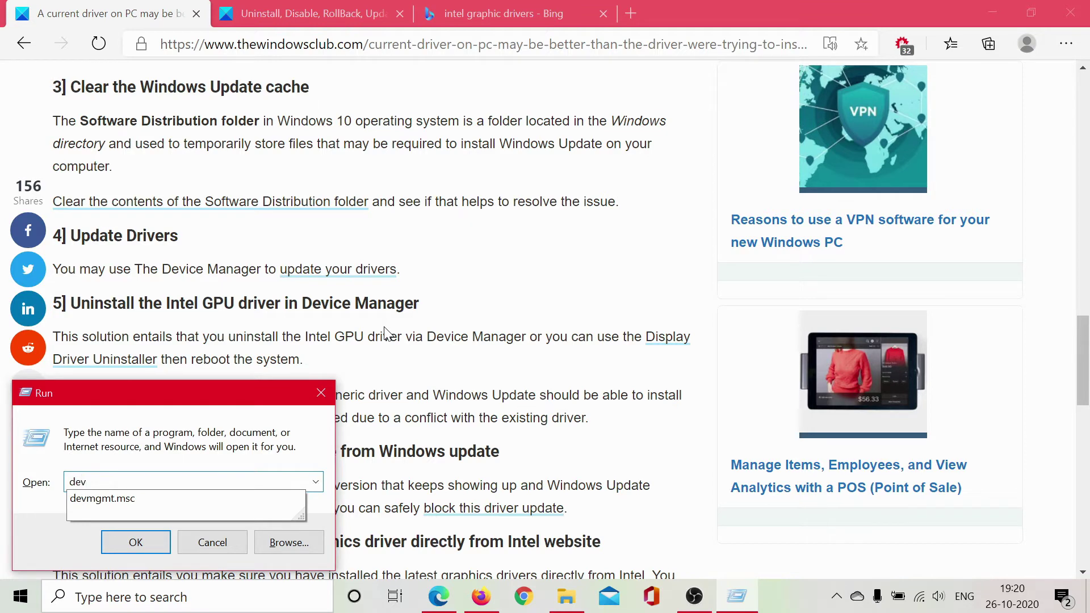
{"action": "key", "text": "Down"}
{"action": "key", "text": "Return"}
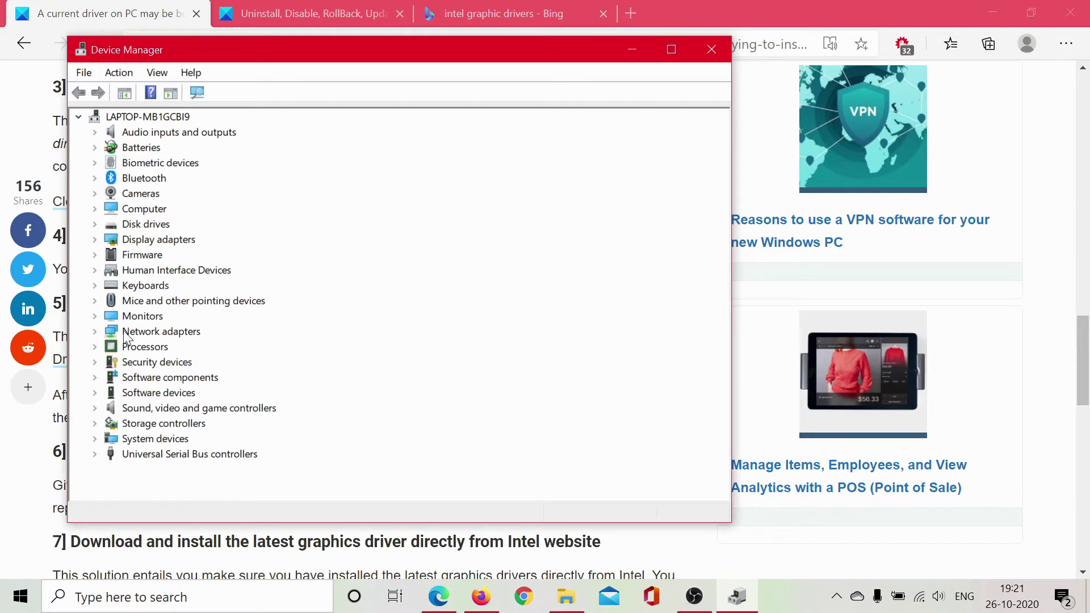
{"action": "left_click", "coordinate": [95, 240]}
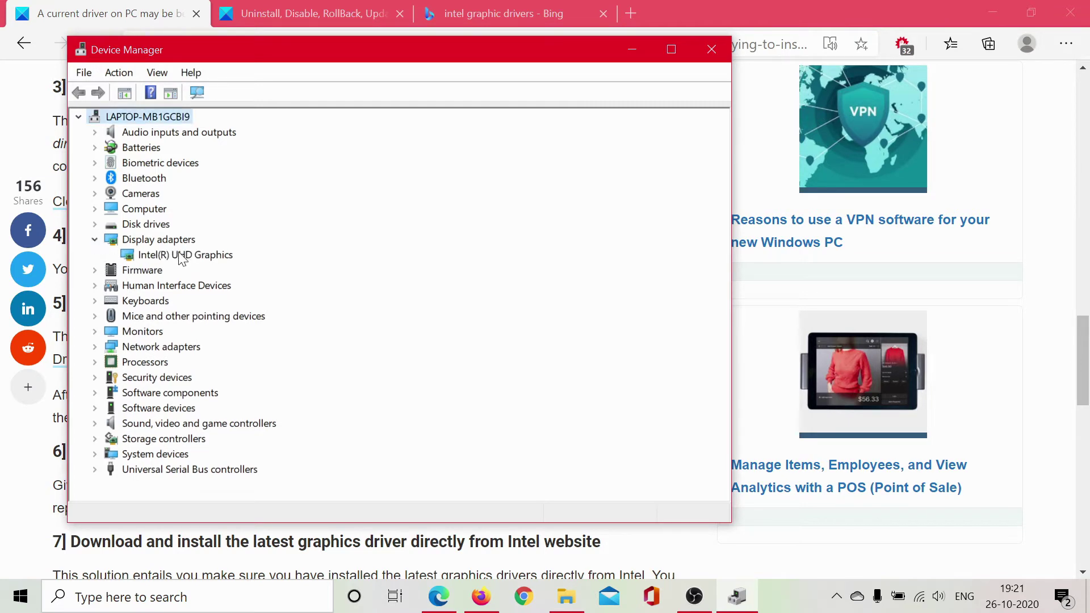
{"action": "left_click_drag", "start_coordinate": [204, 53], "coordinate": [448, 58]}
{"action": "right_click", "coordinate": [438, 258]}
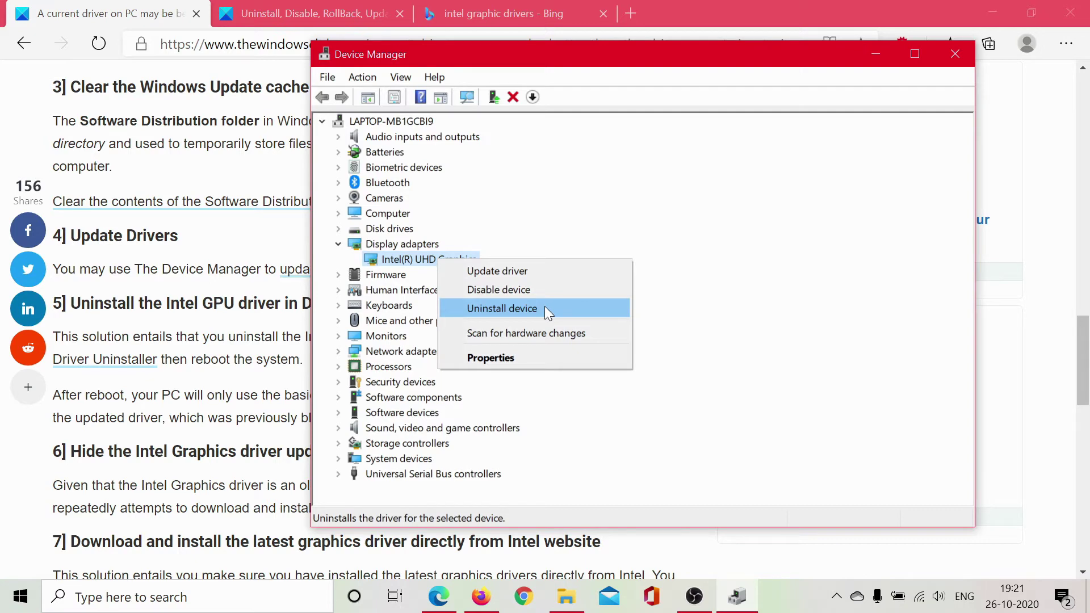
{"action": "key", "text": "alt+Tab"}
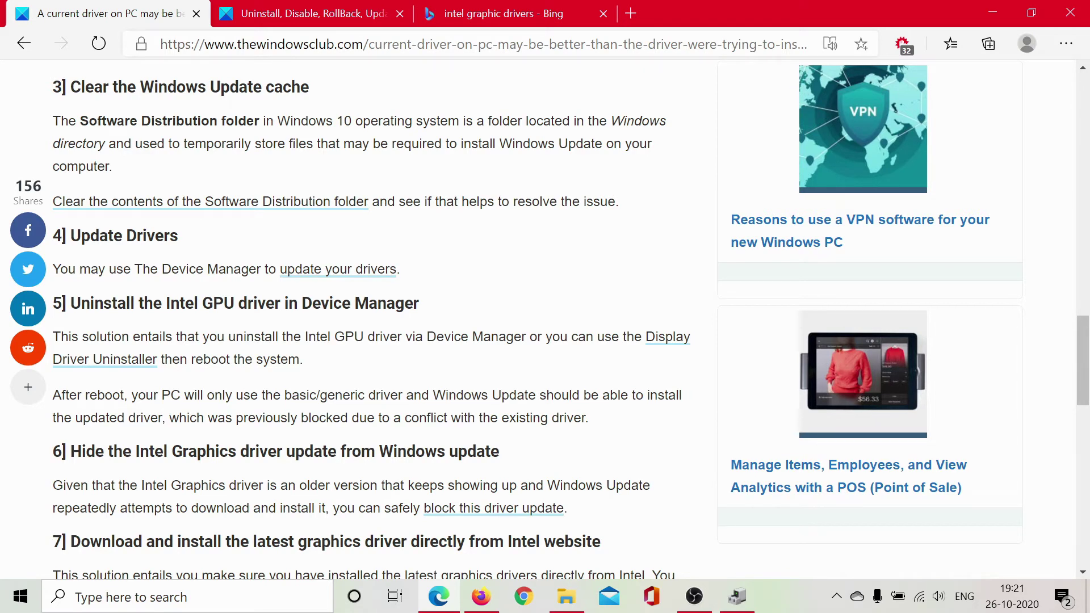
Step: Highlight the section 7 phrase about installing the latest graphics driver, then view the 'intel graphic drivers' results
{"action": "scroll", "coordinate": [224, 326], "scroll_direction": "down", "scroll_amount": 3}
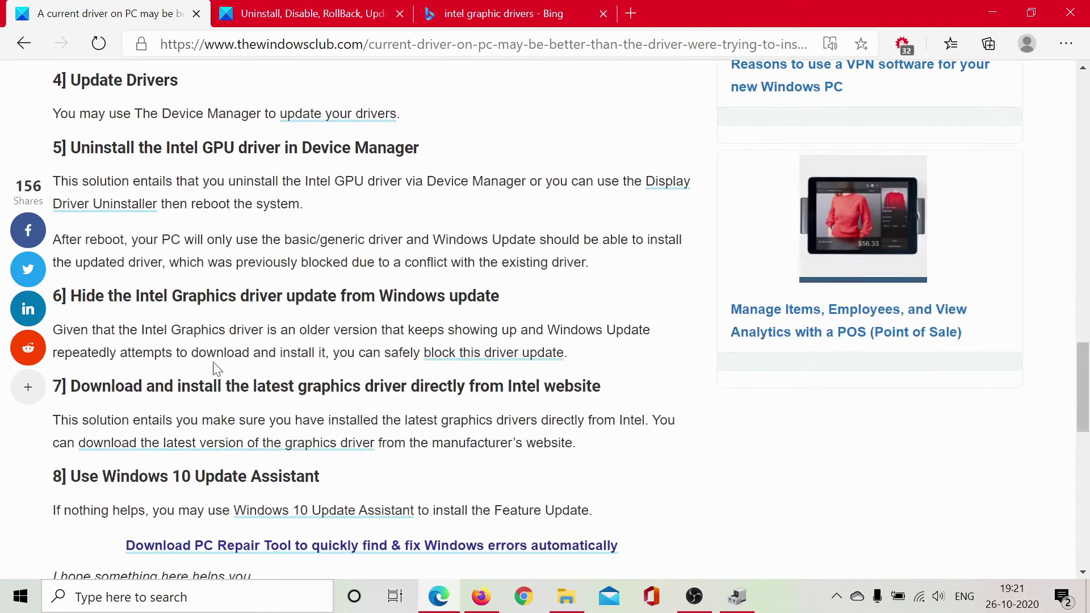
{"action": "left_click_drag", "start_coordinate": [147, 386], "coordinate": [469, 386]}
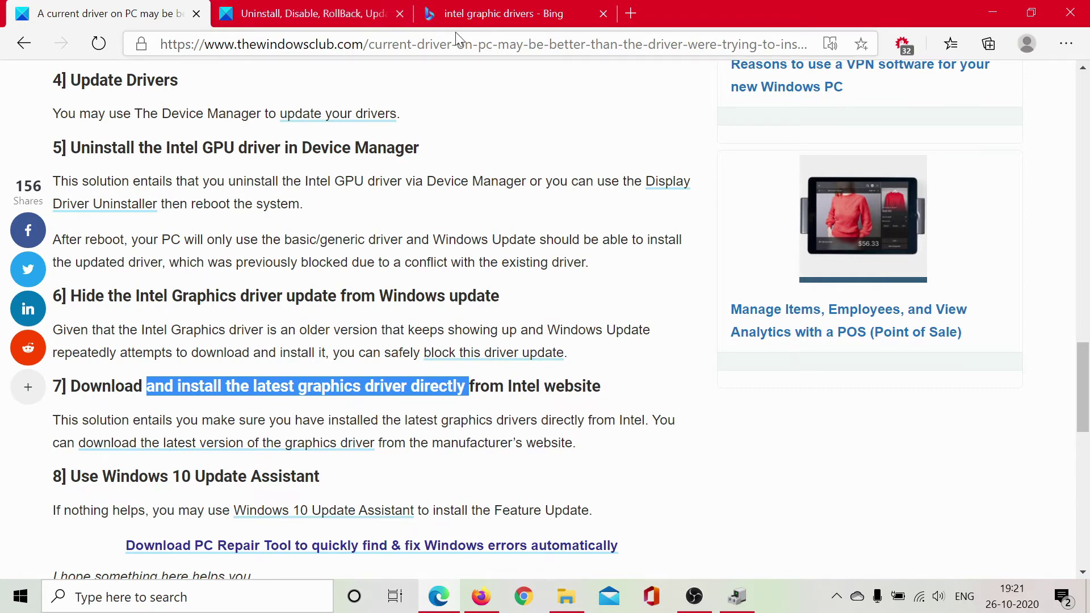
{"action": "left_click", "coordinate": [530, 10]}
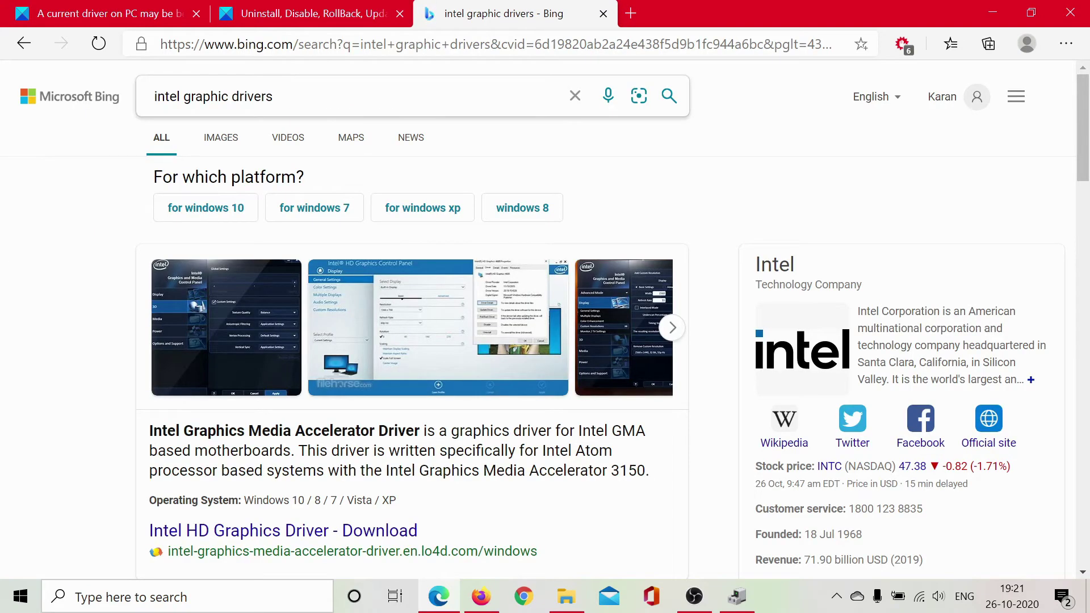
{"action": "scroll", "coordinate": [309, 256], "scroll_direction": "down", "scroll_amount": 8}
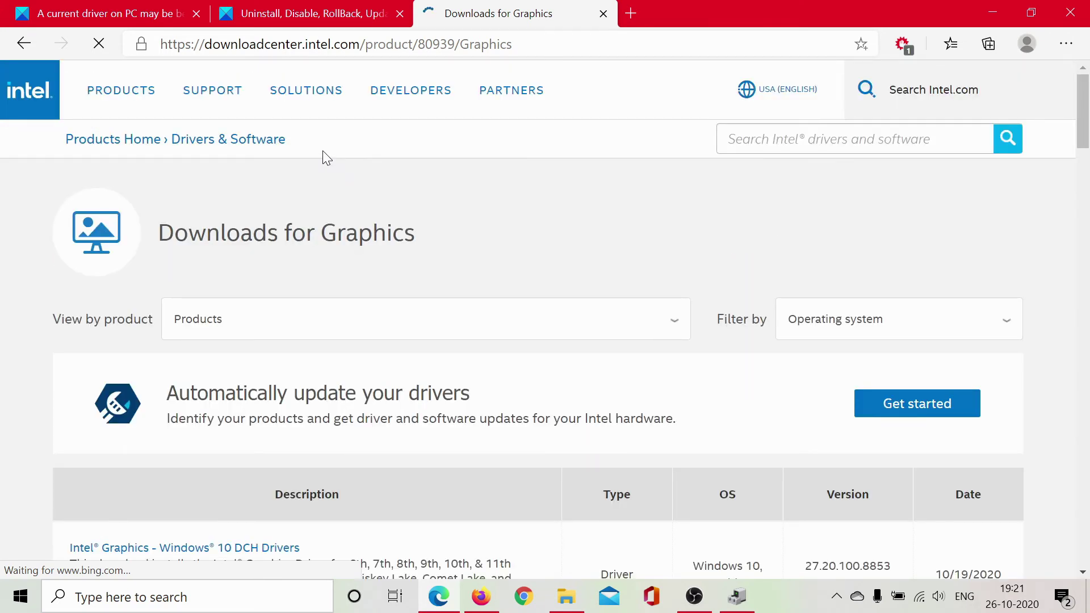
{"action": "scroll", "coordinate": [676, 366], "scroll_direction": "down", "scroll_amount": 3}
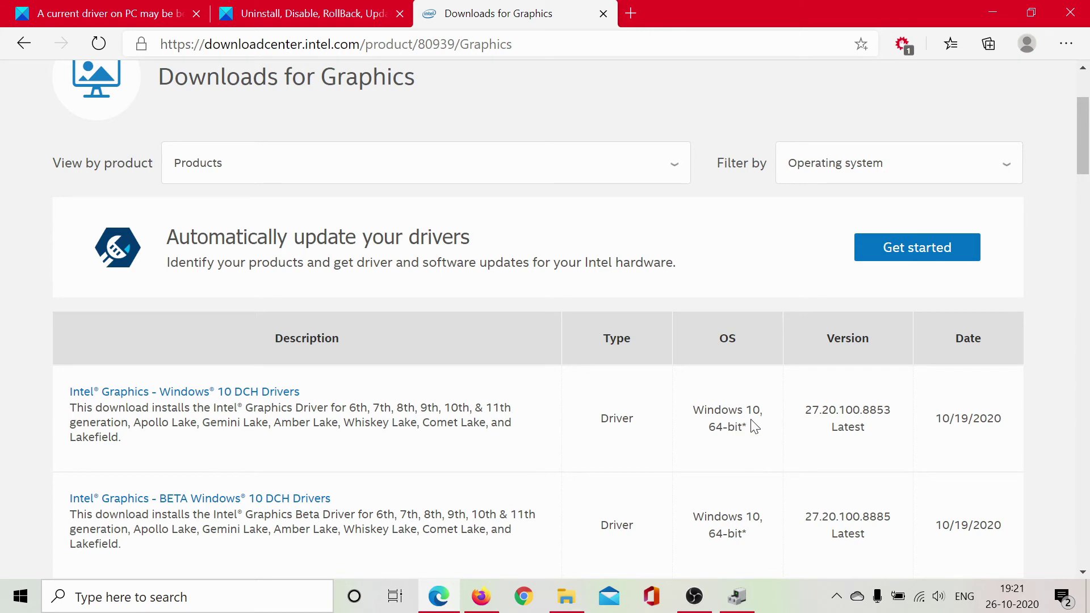
{"action": "scroll", "coordinate": [753, 427], "scroll_direction": "down", "scroll_amount": 5}
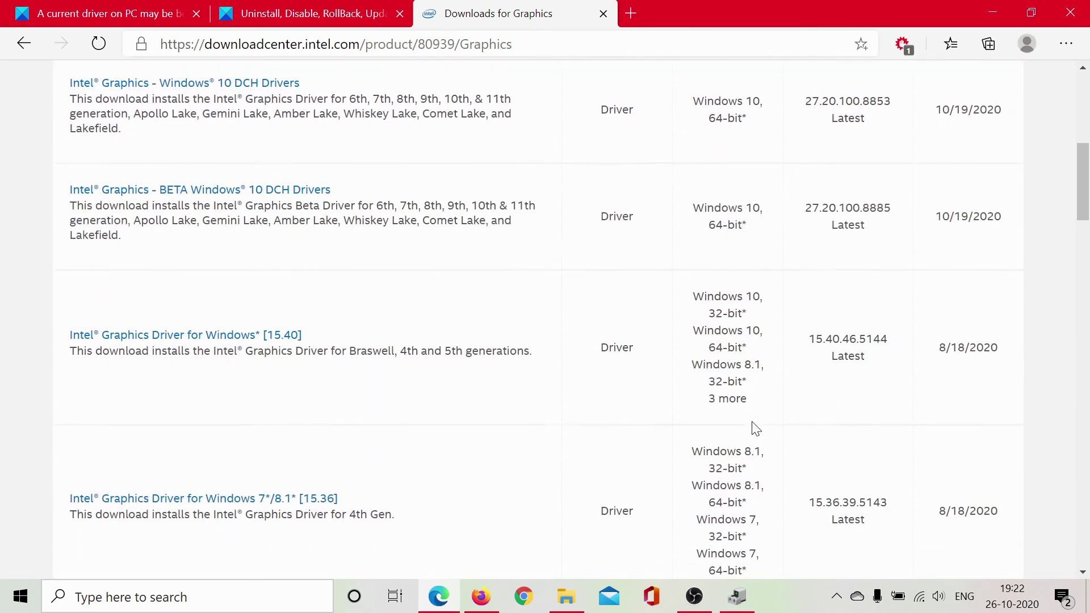
{"action": "scroll", "coordinate": [755, 428], "scroll_direction": "up", "scroll_amount": 4}
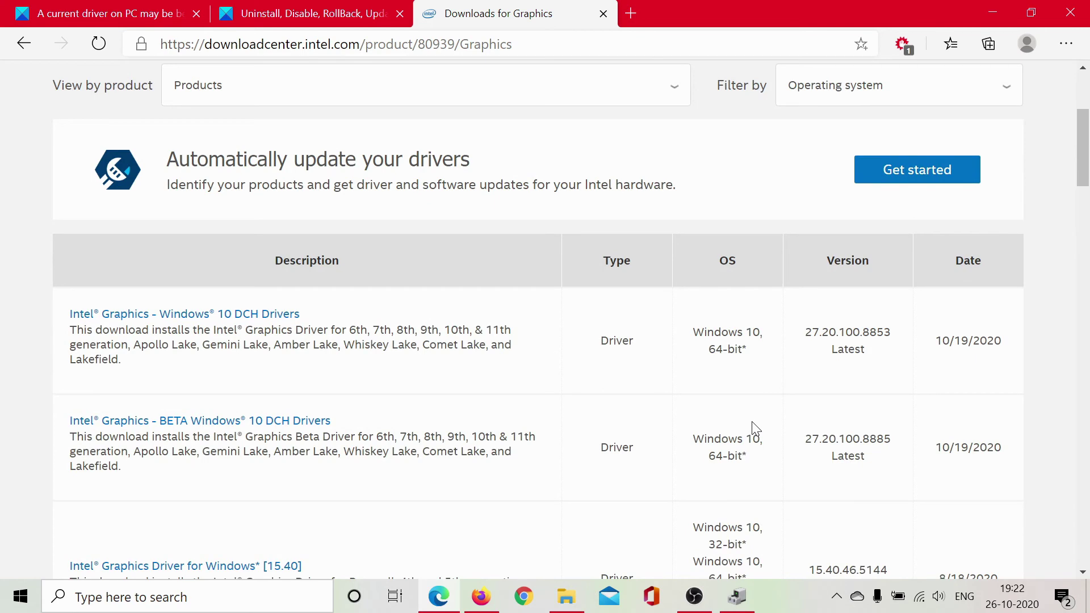
Step: Open the article's 'Windows 10 Update Assistant' link in a new tab and scroll the article to its top
{"action": "left_click", "coordinate": [118, 8]}
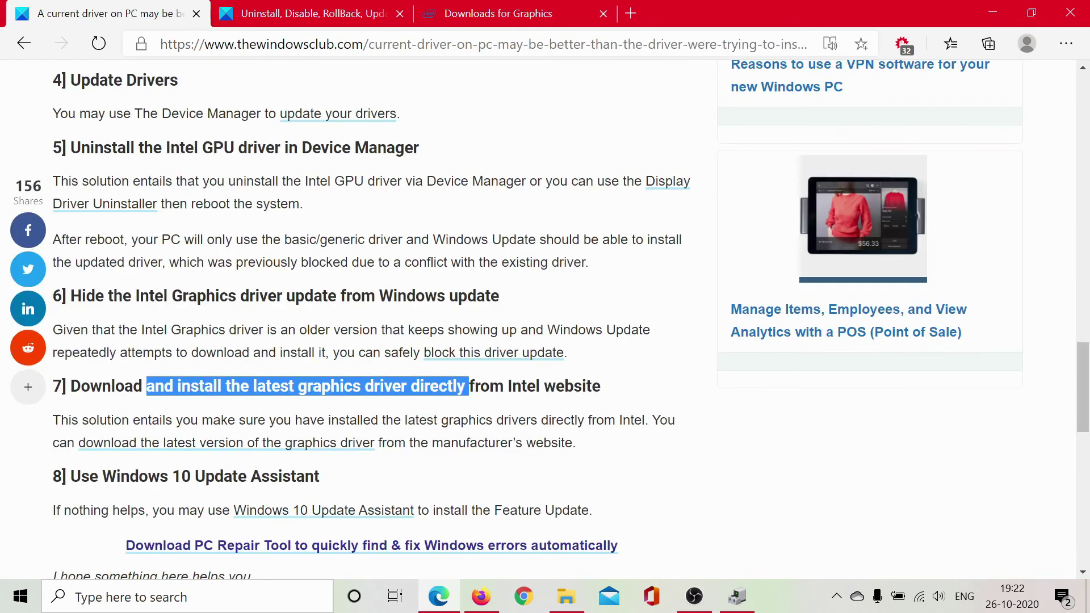
{"action": "left_click", "coordinate": [395, 404]}
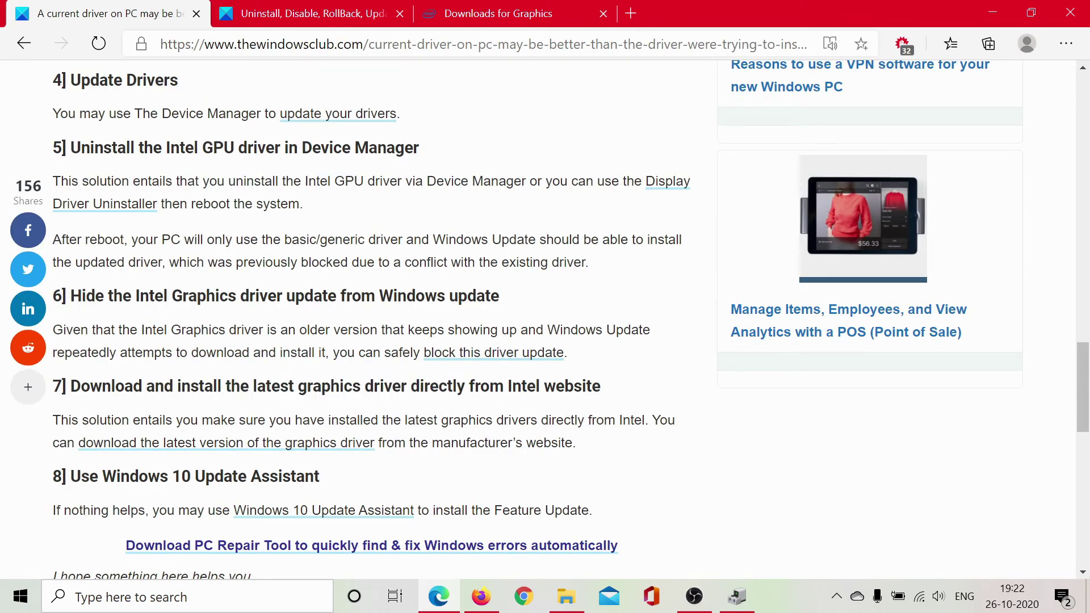
{"action": "scroll", "coordinate": [354, 423], "scroll_direction": "down", "scroll_amount": 1}
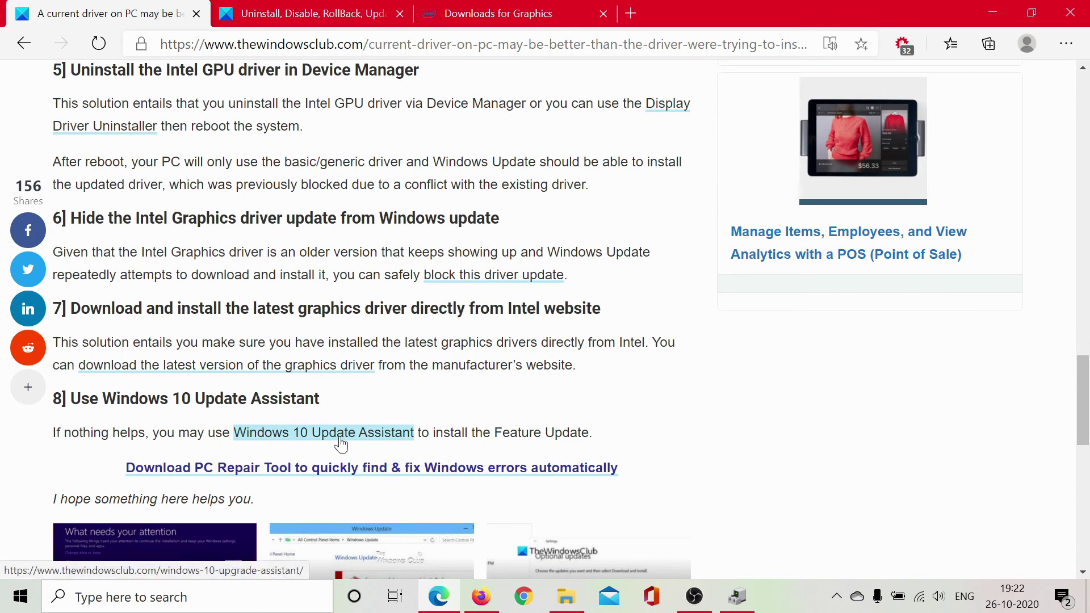
{"action": "right_click", "coordinate": [341, 438]}
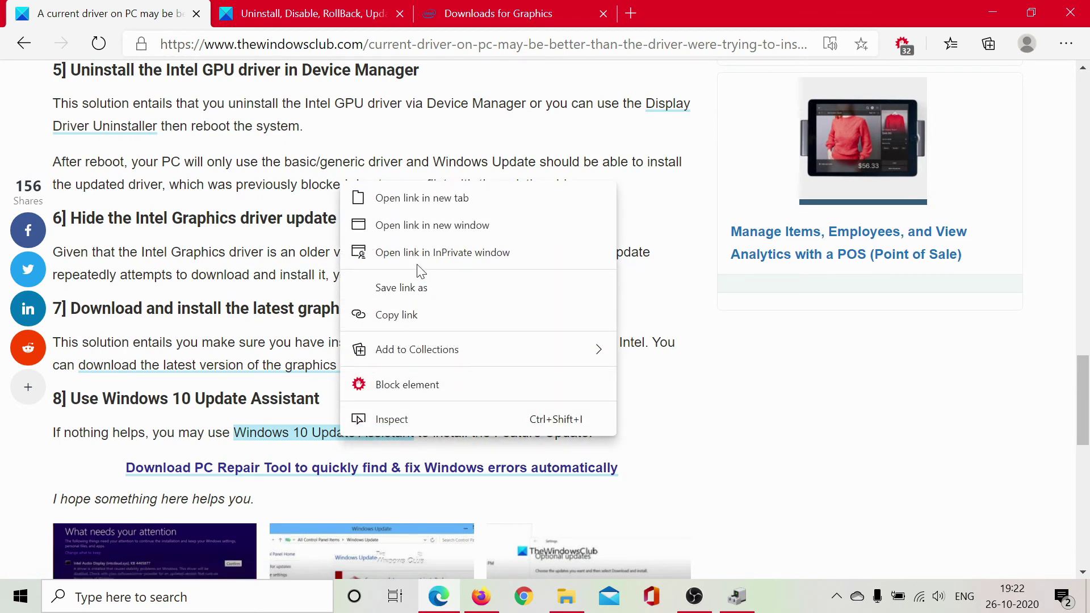
{"action": "left_click", "coordinate": [433, 200]}
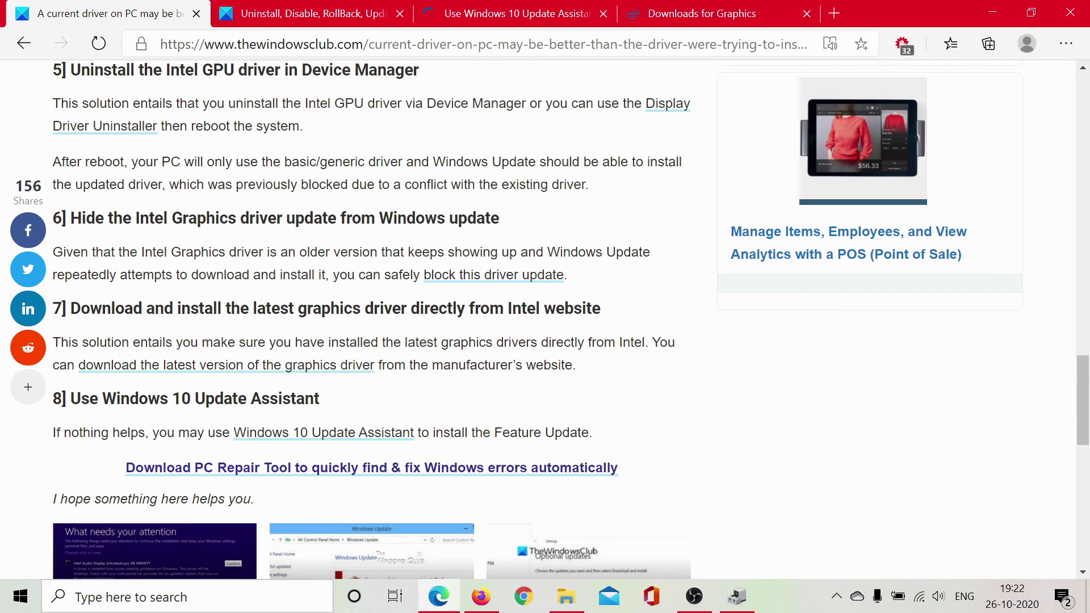
{"action": "scroll", "coordinate": [459, 250], "scroll_direction": "up", "scroll_amount": 10}
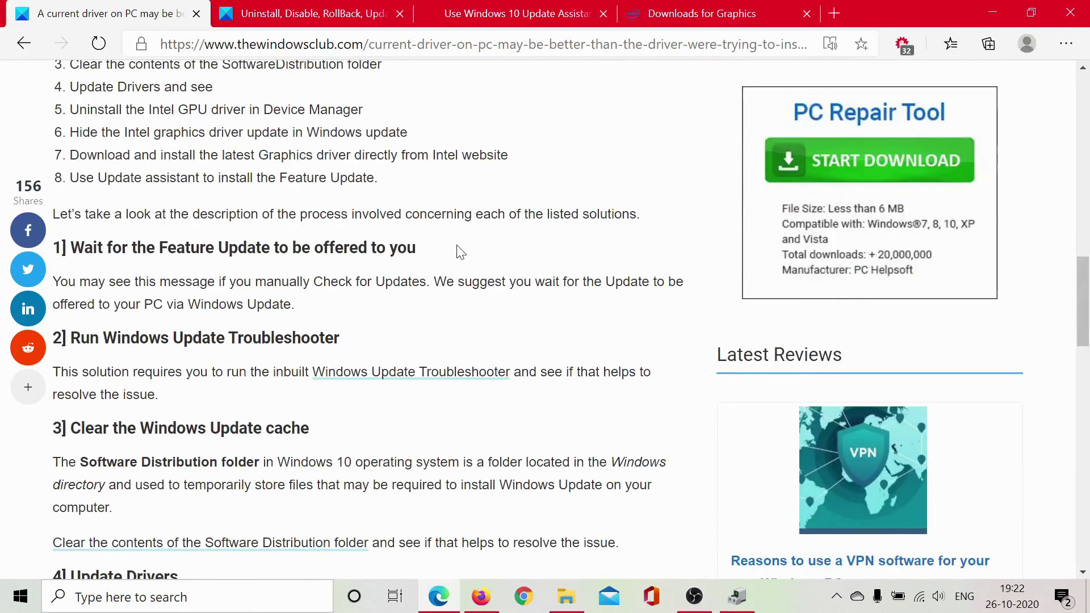
{"action": "scroll", "coordinate": [460, 252], "scroll_direction": "up", "scroll_amount": 10}
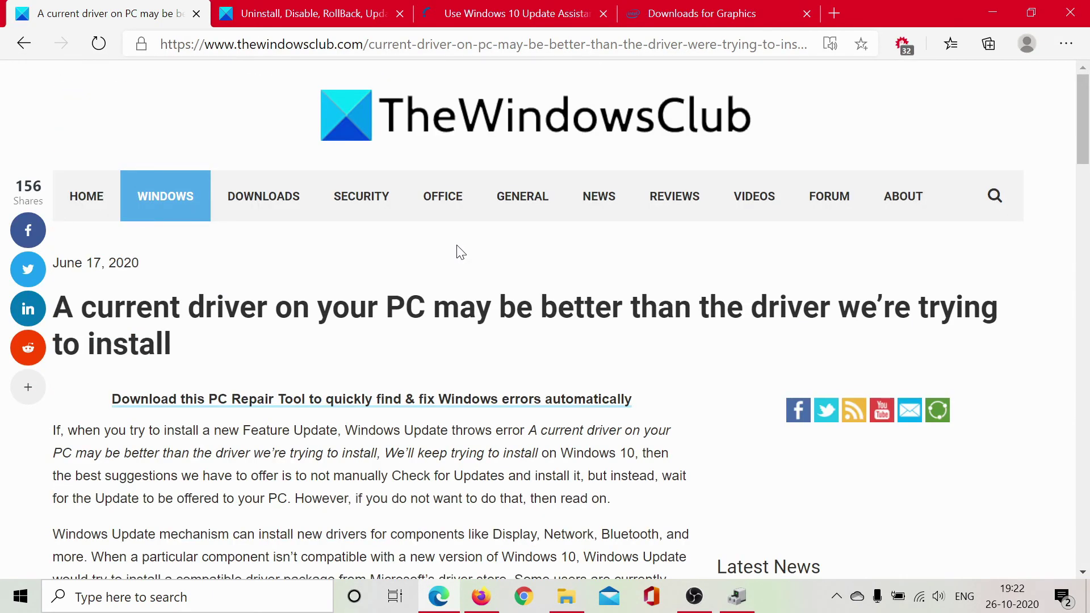